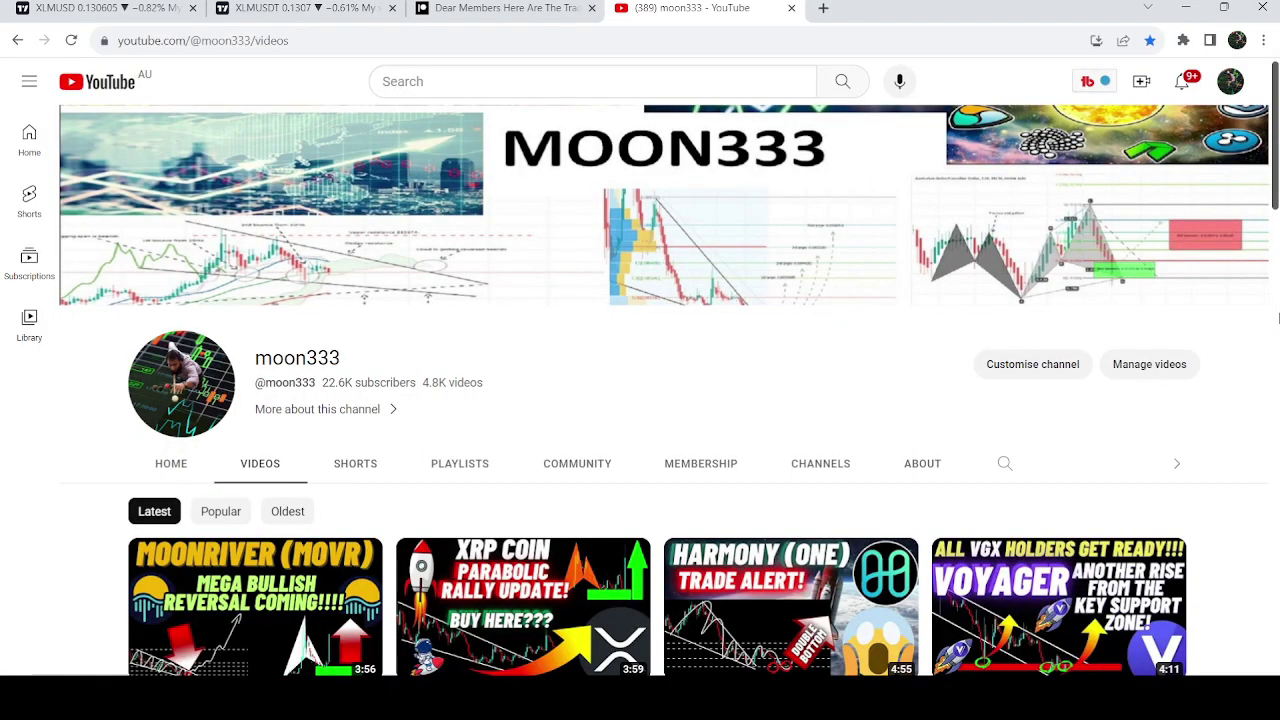
- Flip between the Stellar daily and weekly charts, framing the weekly breakout
click(305, 8)
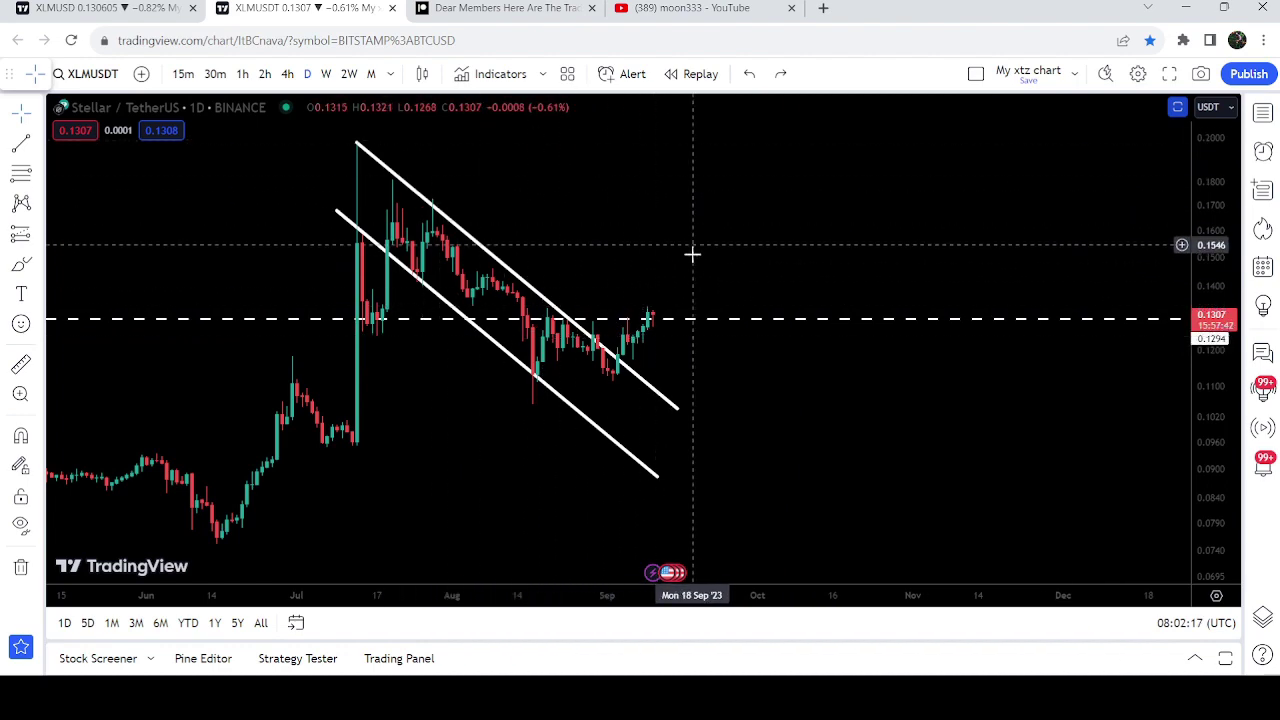
click(34, 7)
drag(650, 230, 422, 268)
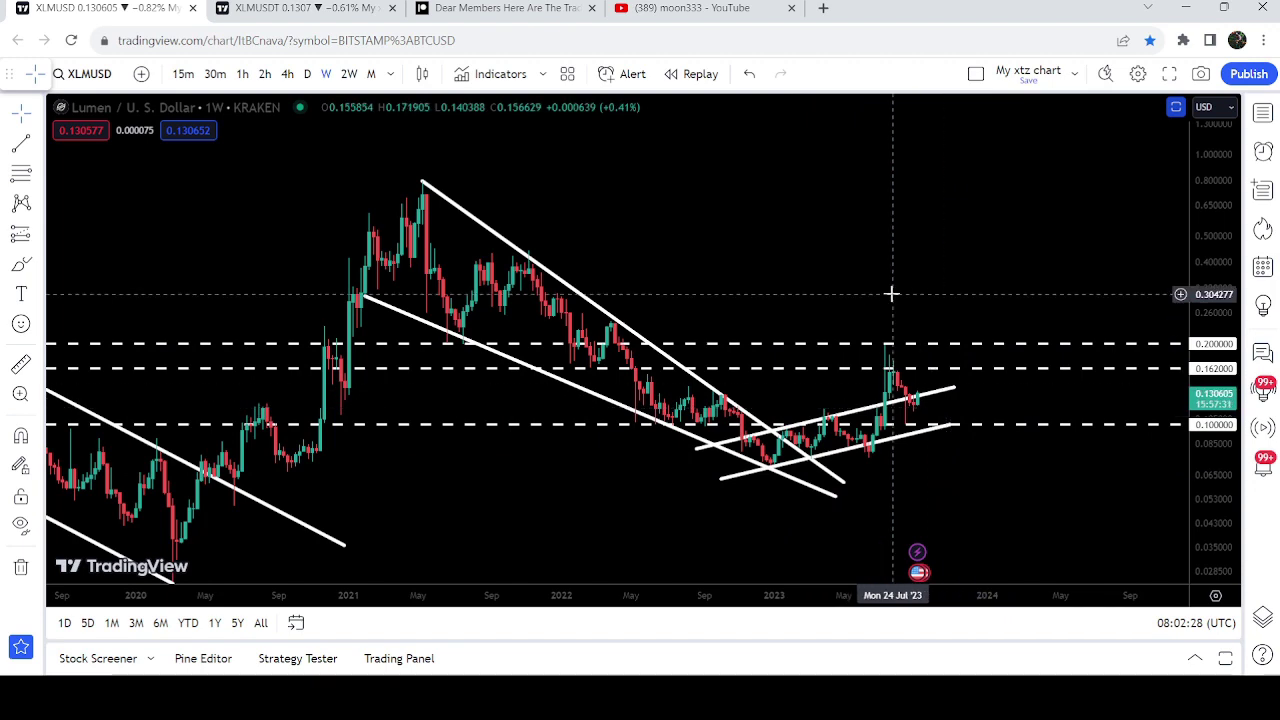
- Scroll through the YouTube channel's members-only posts, then bring up the Patreon trade-signals report
click(700, 8)
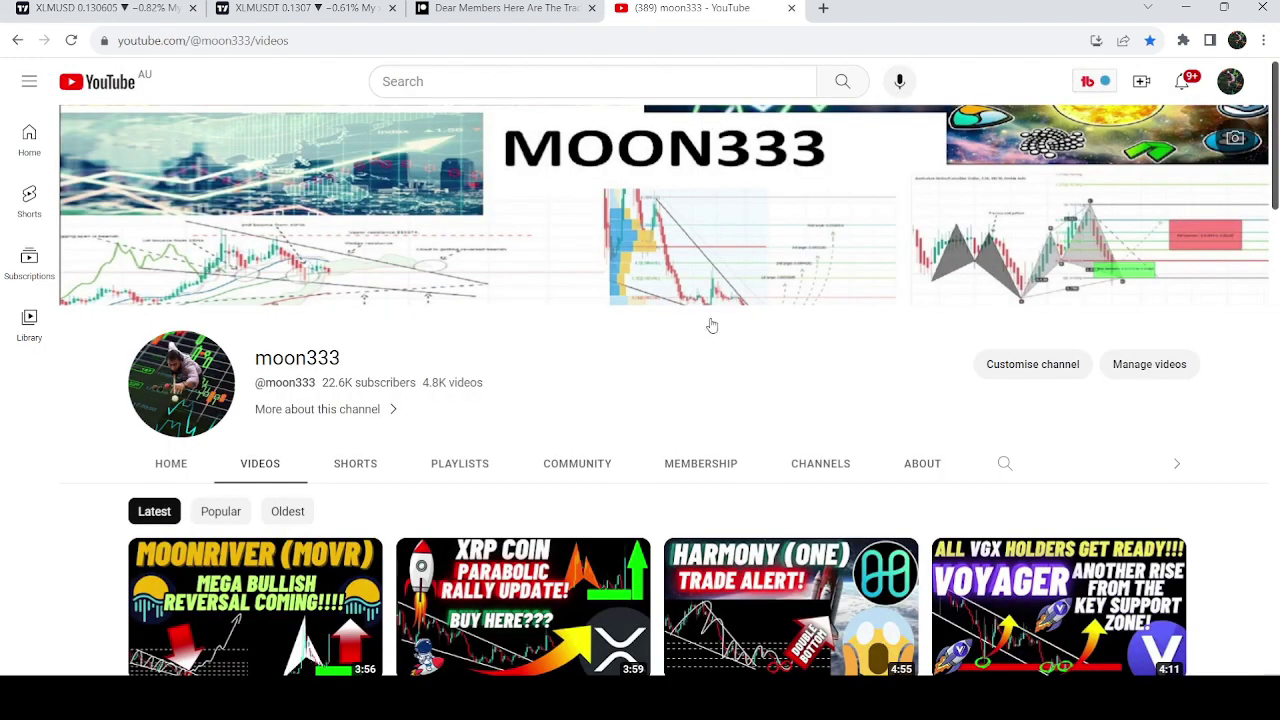
click(705, 462)
scroll(1117, 331, down, 8)
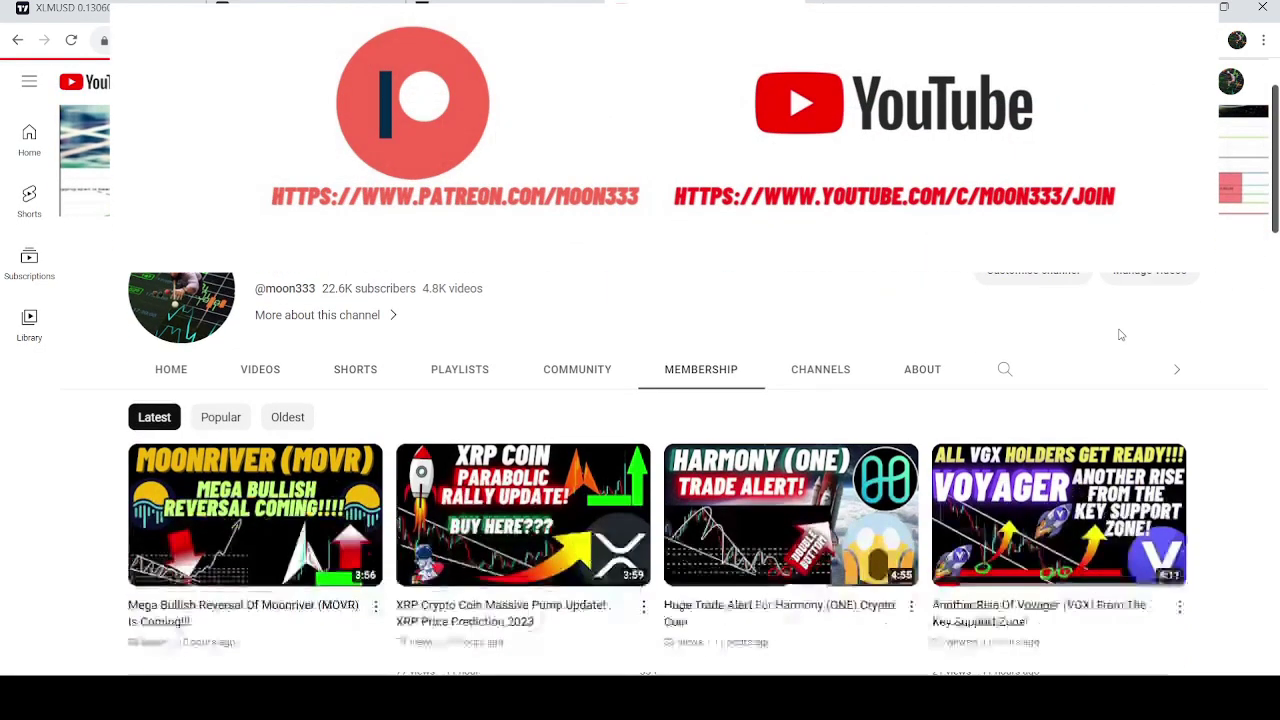
scroll(1110, 321, down, 10)
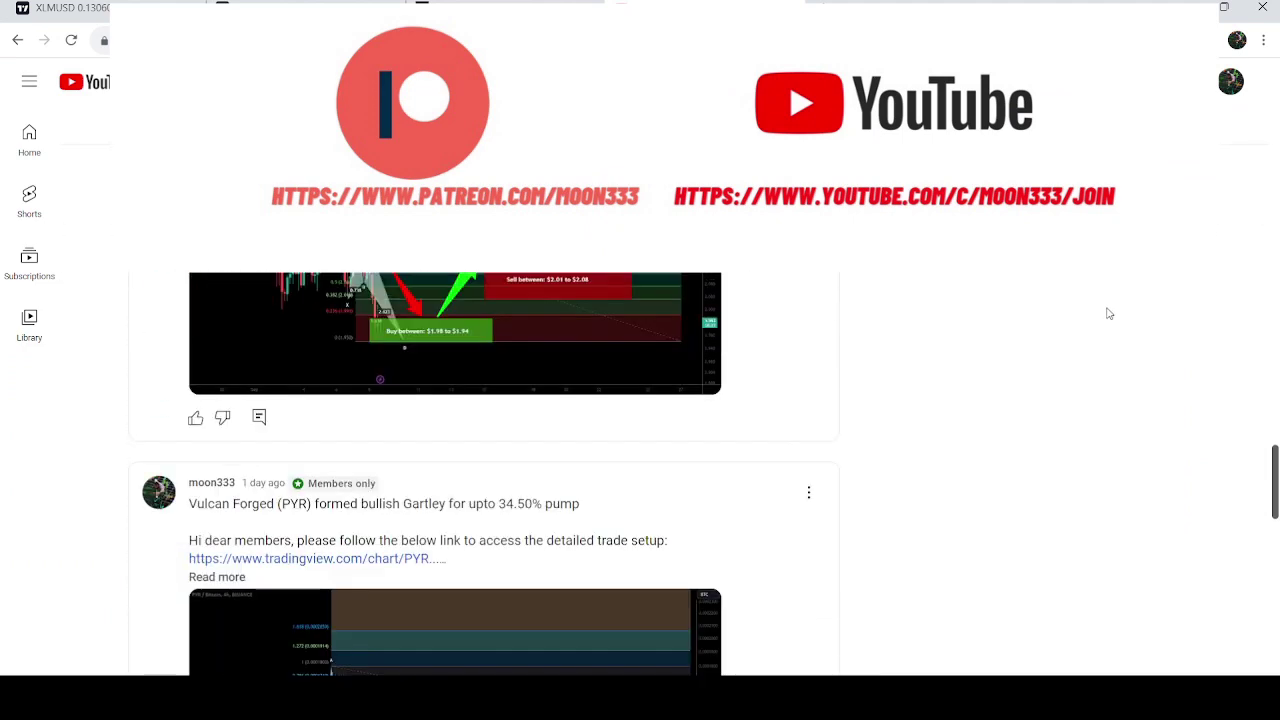
scroll(1108, 314, down, 2)
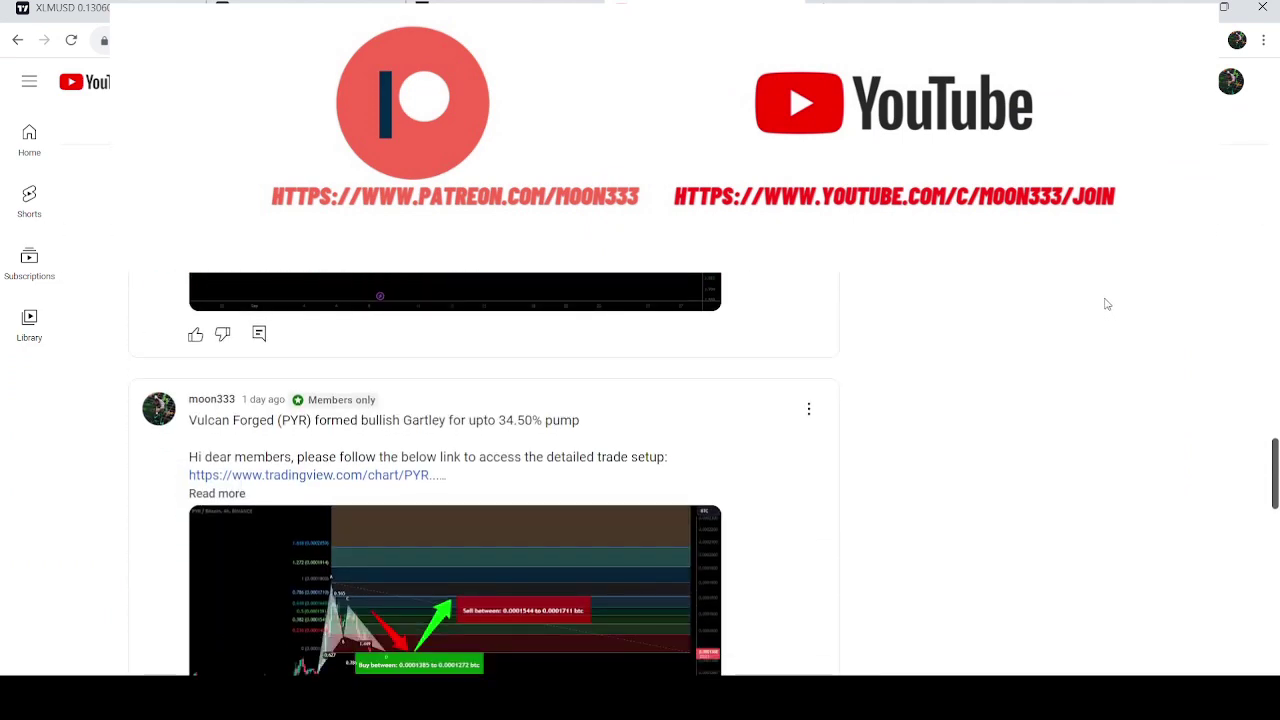
scroll(1129, 298, down, 5)
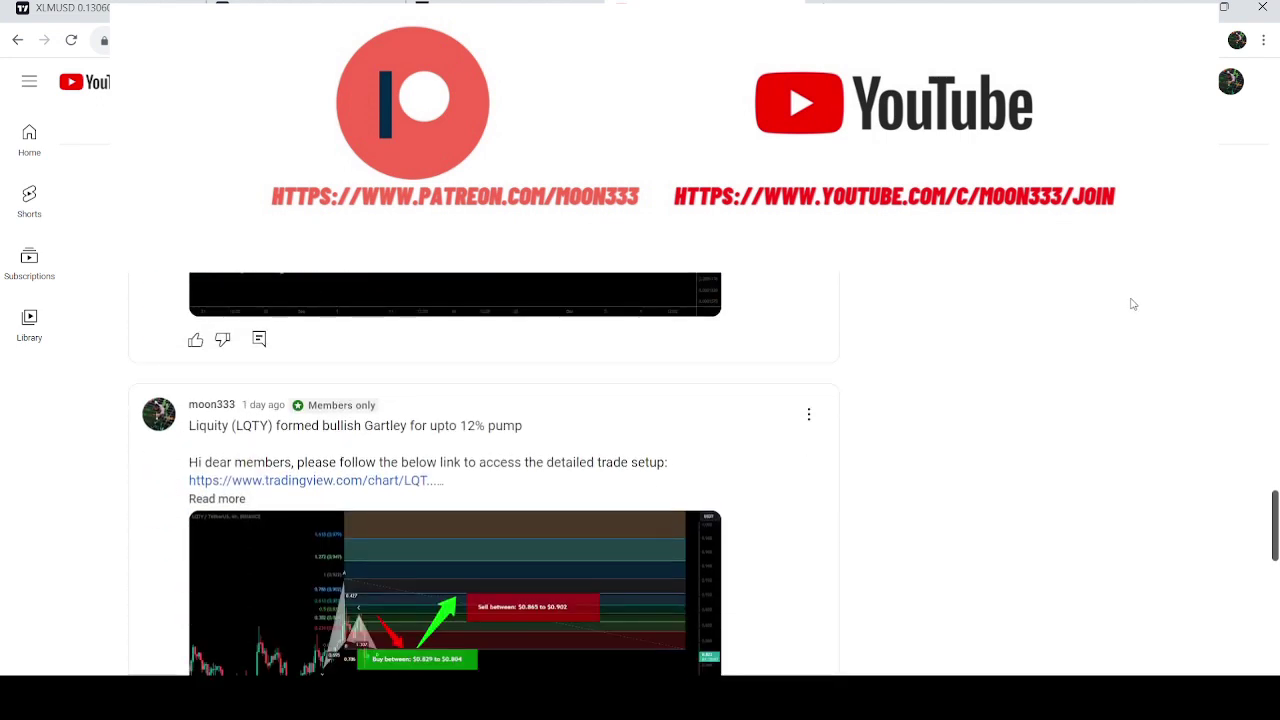
scroll(1028, 332, down, 4)
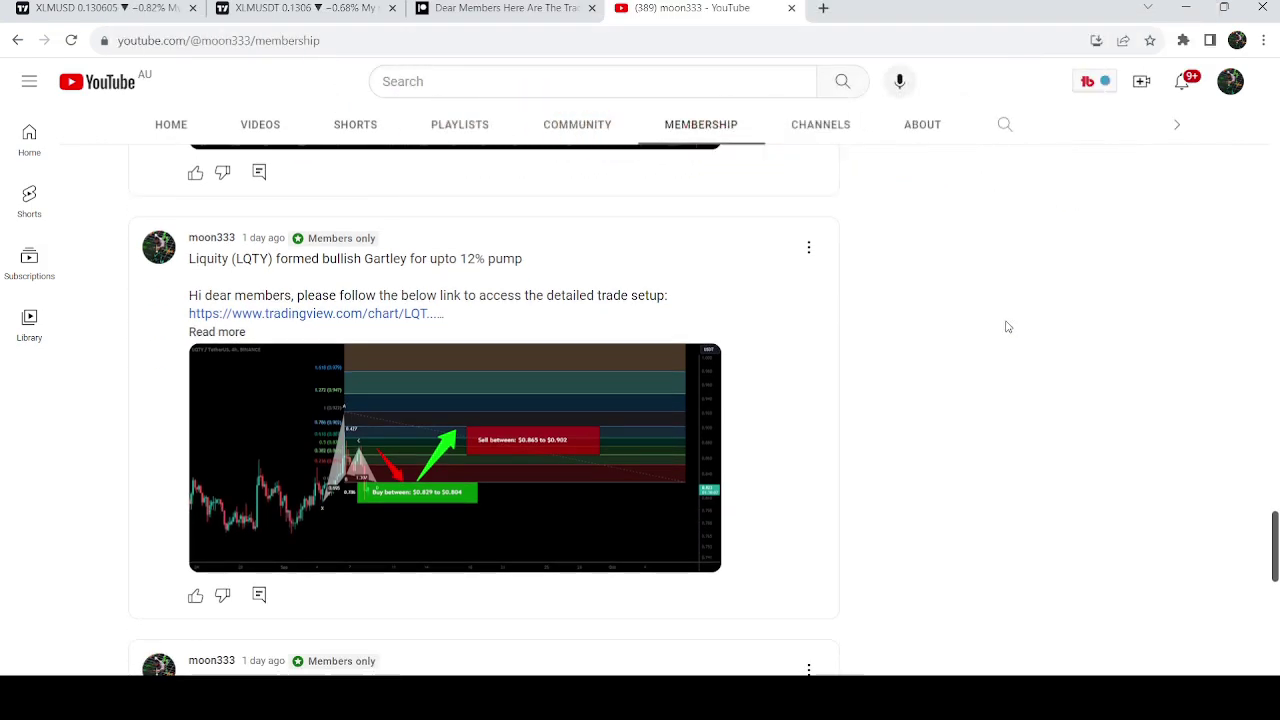
click(530, 8)
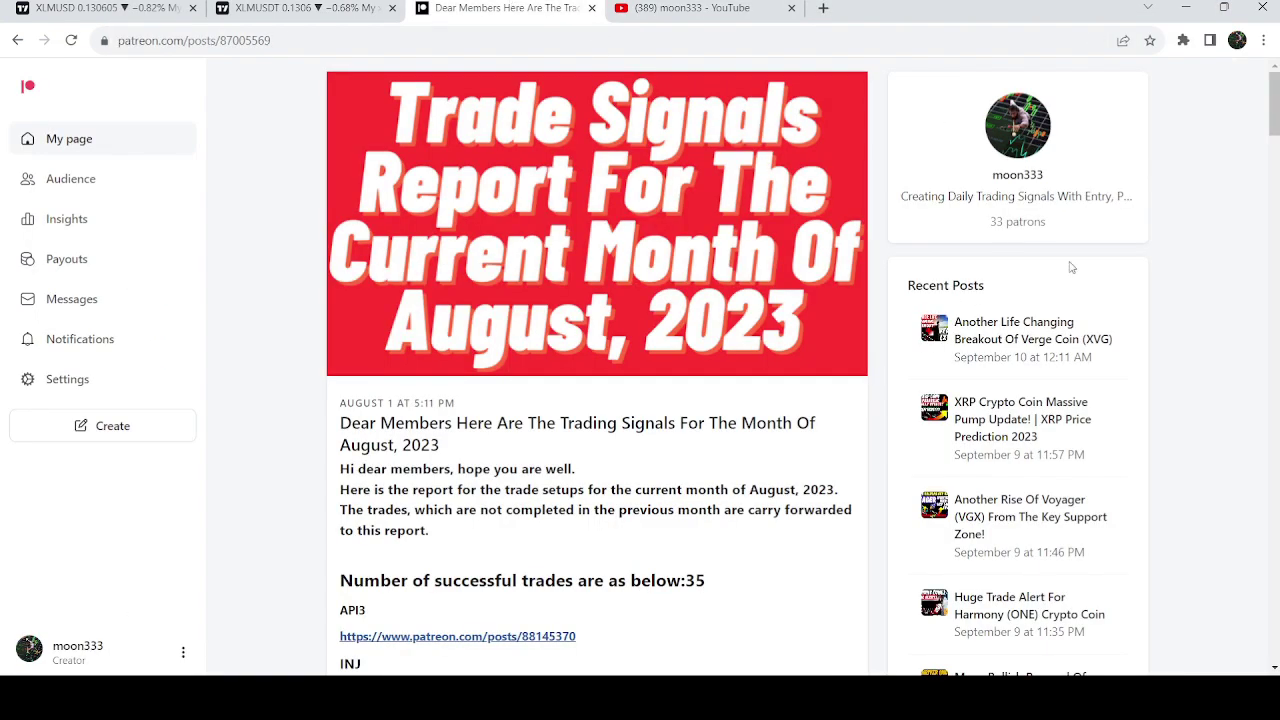
- Scroll the August report's list of 35 successful trades and open the MOVR trade post
scroll(1228, 314, down, 3)
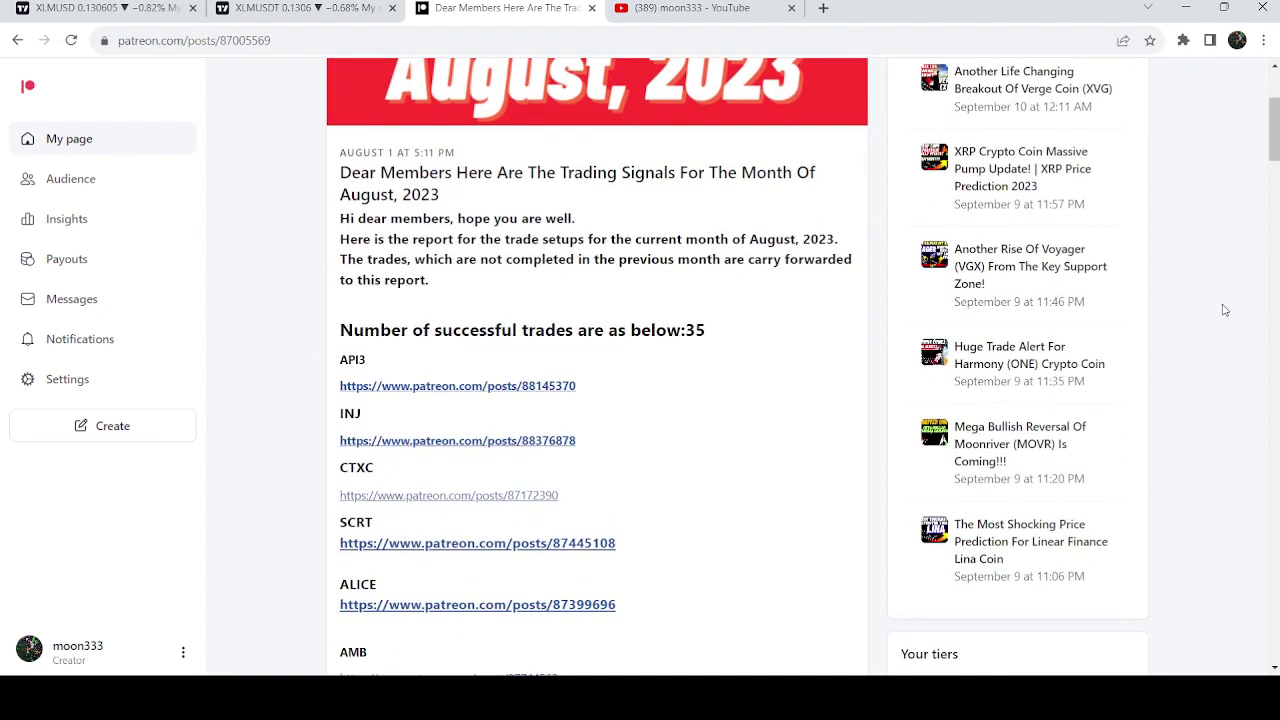
scroll(1236, 316, down, 6)
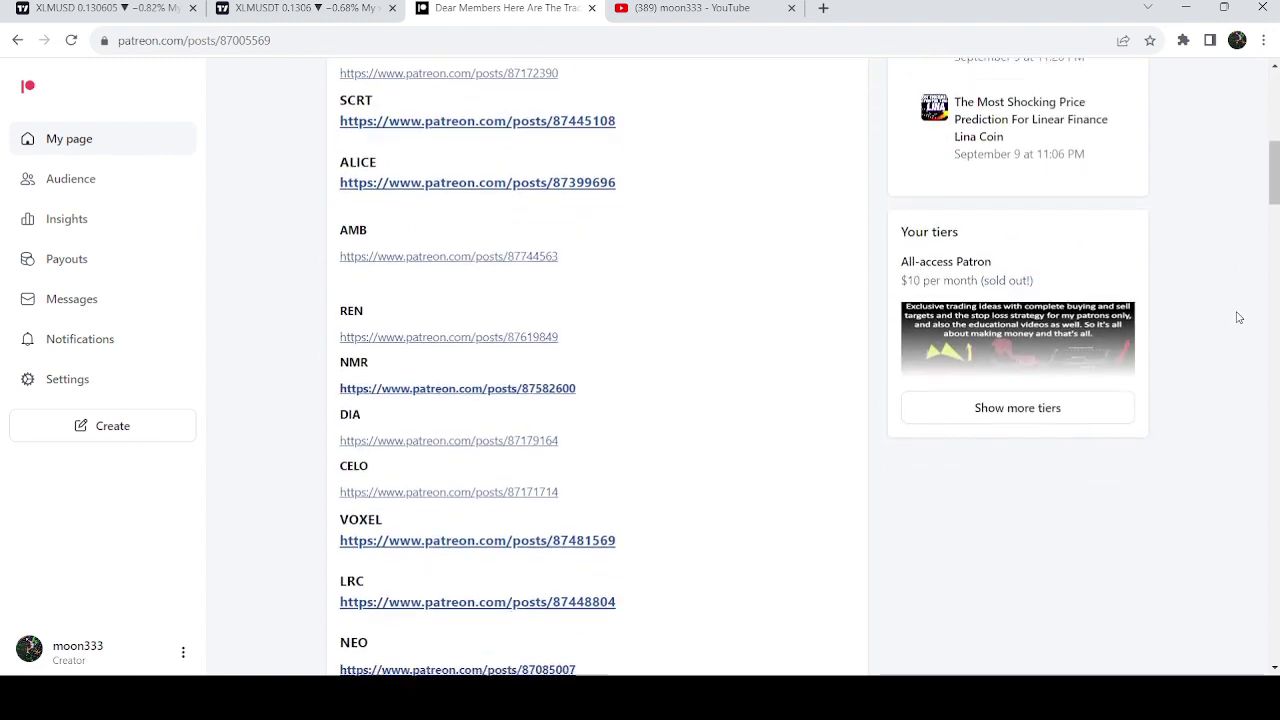
scroll(1238, 317, down, 1)
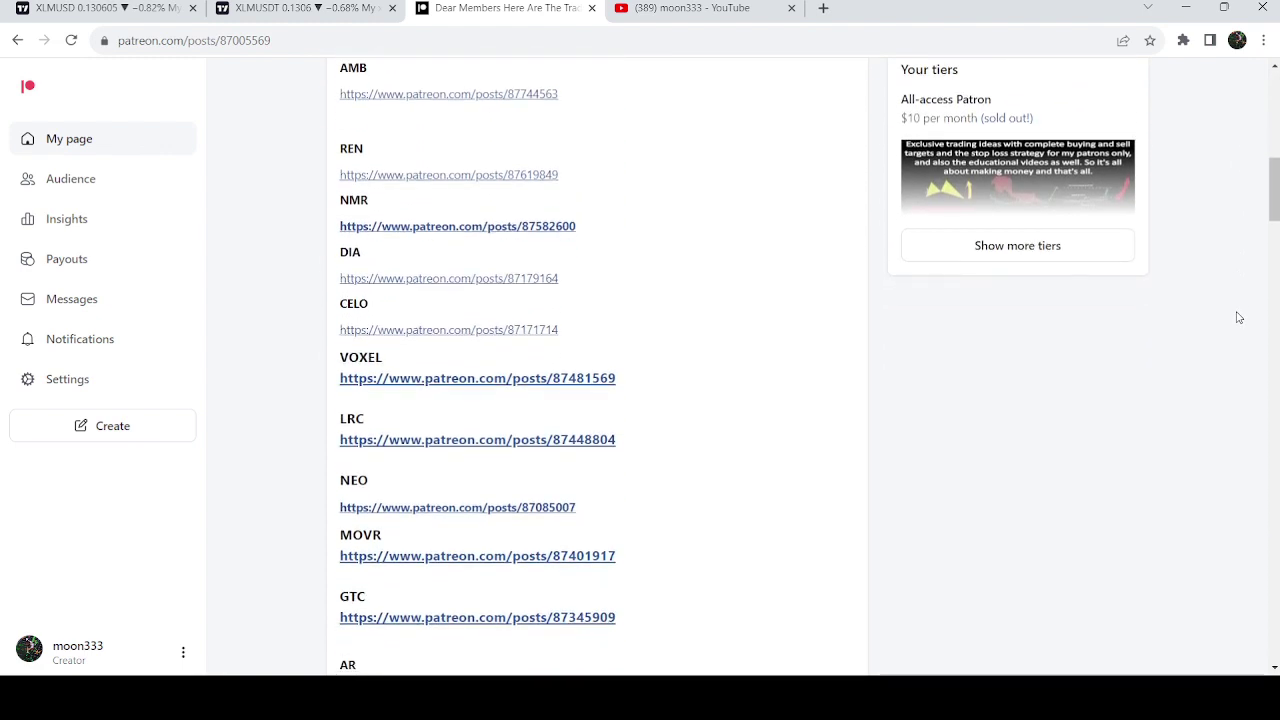
scroll(1238, 317, down, 1)
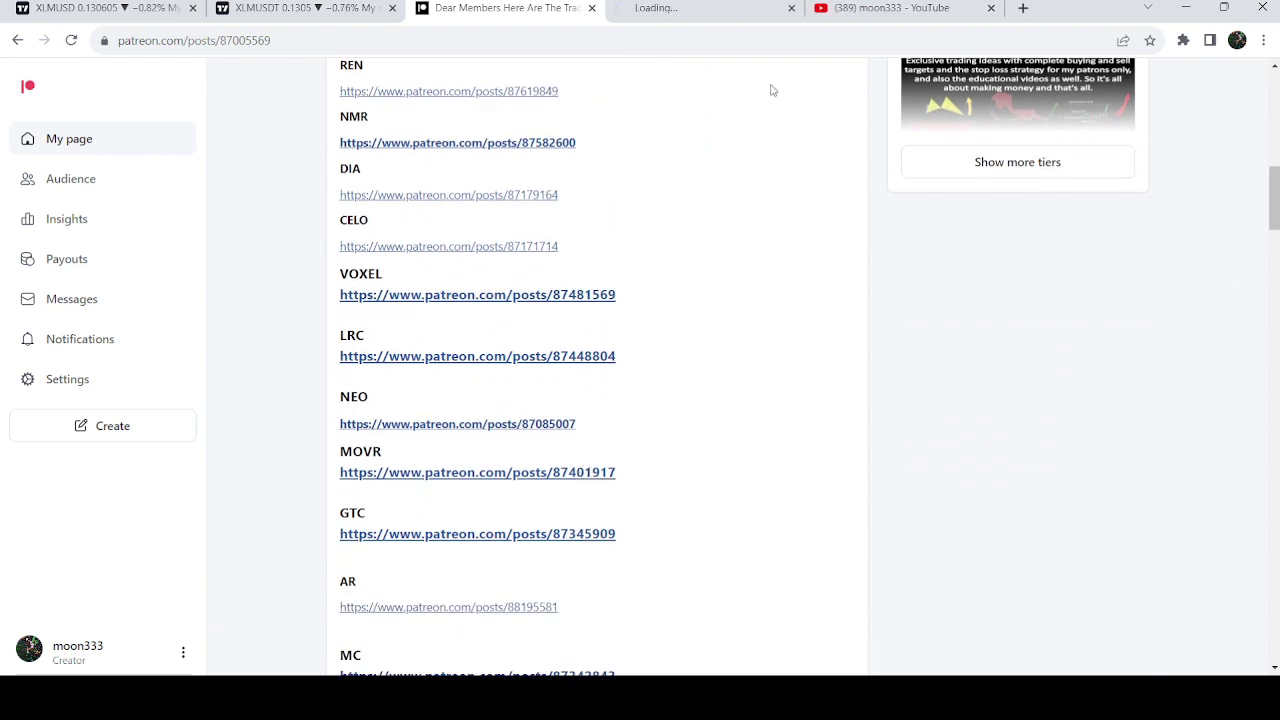
key(ctrl+Tab)
- Replay the MOVR bullish Gartley idea to see its outcome, then return to the XLMUSDT daily chart
click(819, 205)
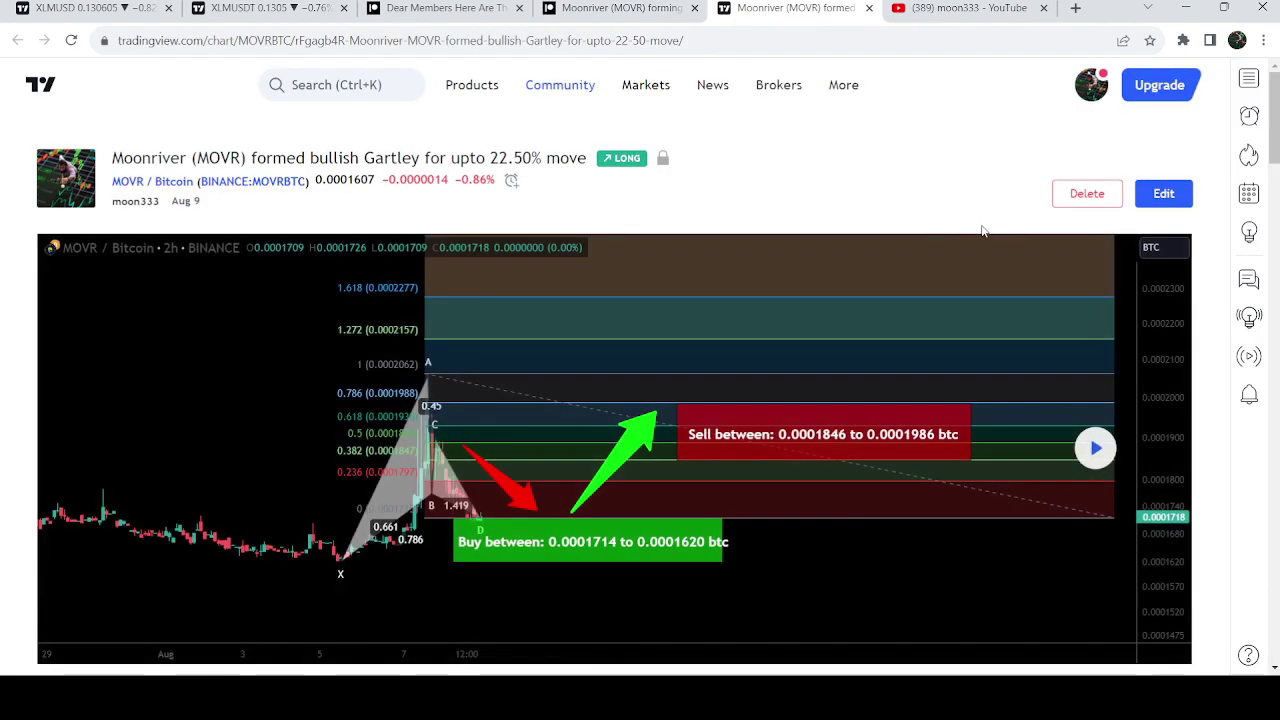
click(1093, 448)
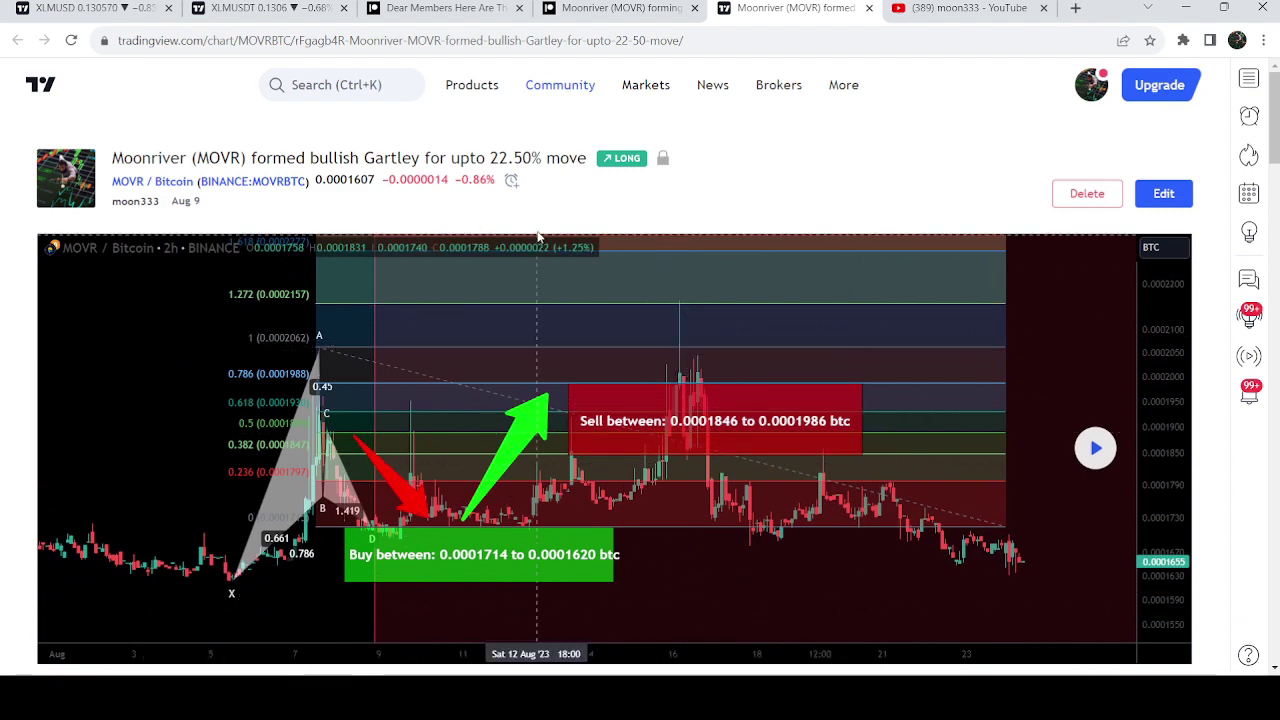
click(293, 7)
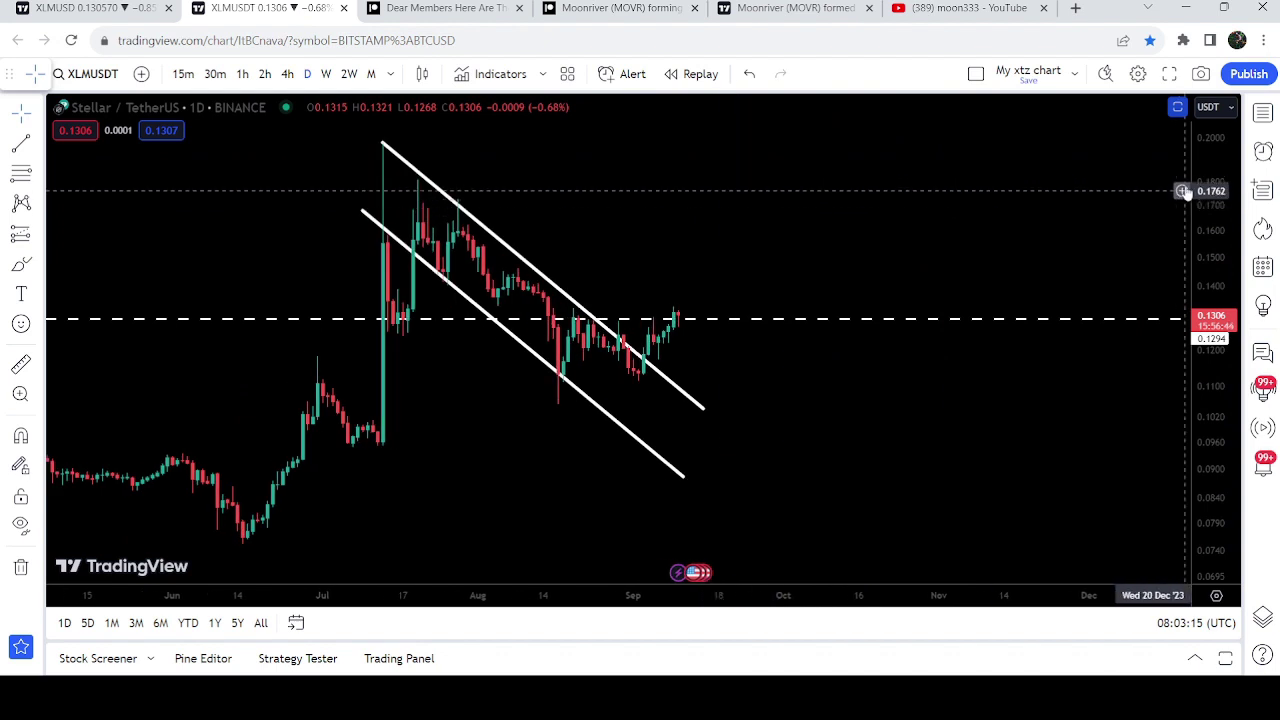
- Drag the right price scale down to give the Stellar daily channel more vertical room
drag(1211, 210, 1208, 258)
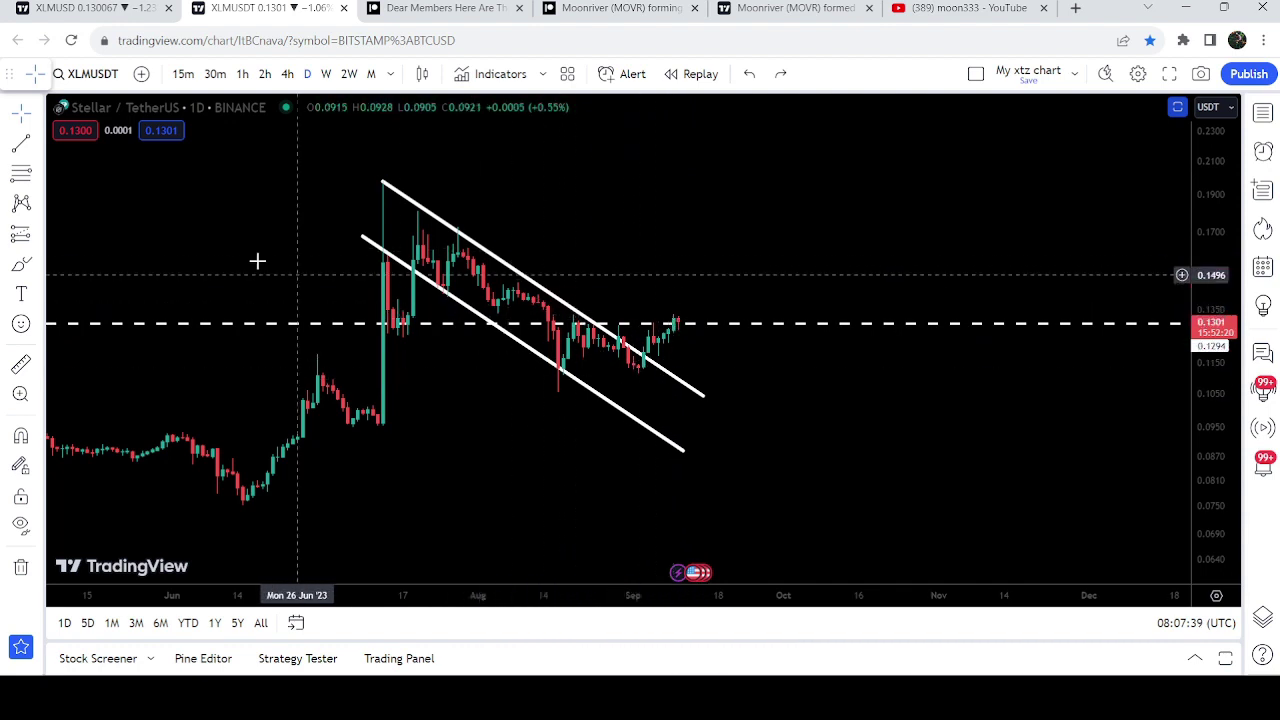
- Place a magnet-snapped dashed horizontal ray at the 0.1114 support level
click(40, 150)
click(80, 303)
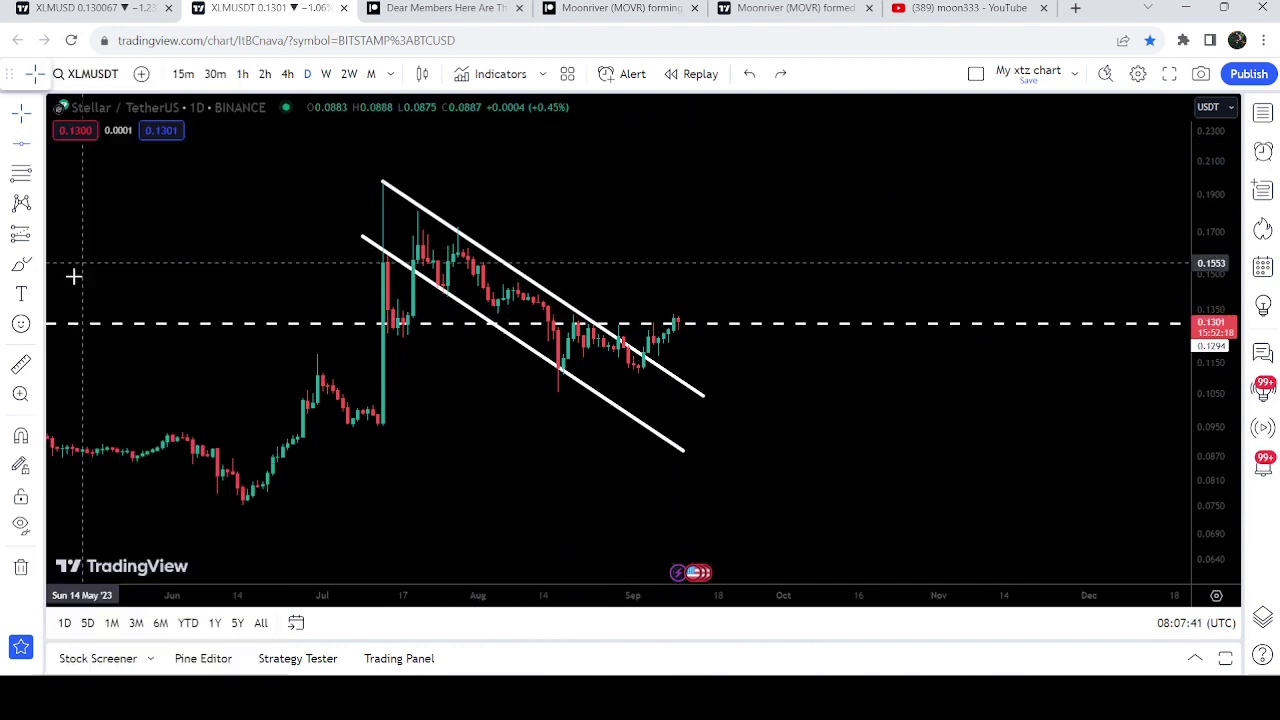
click(21, 435)
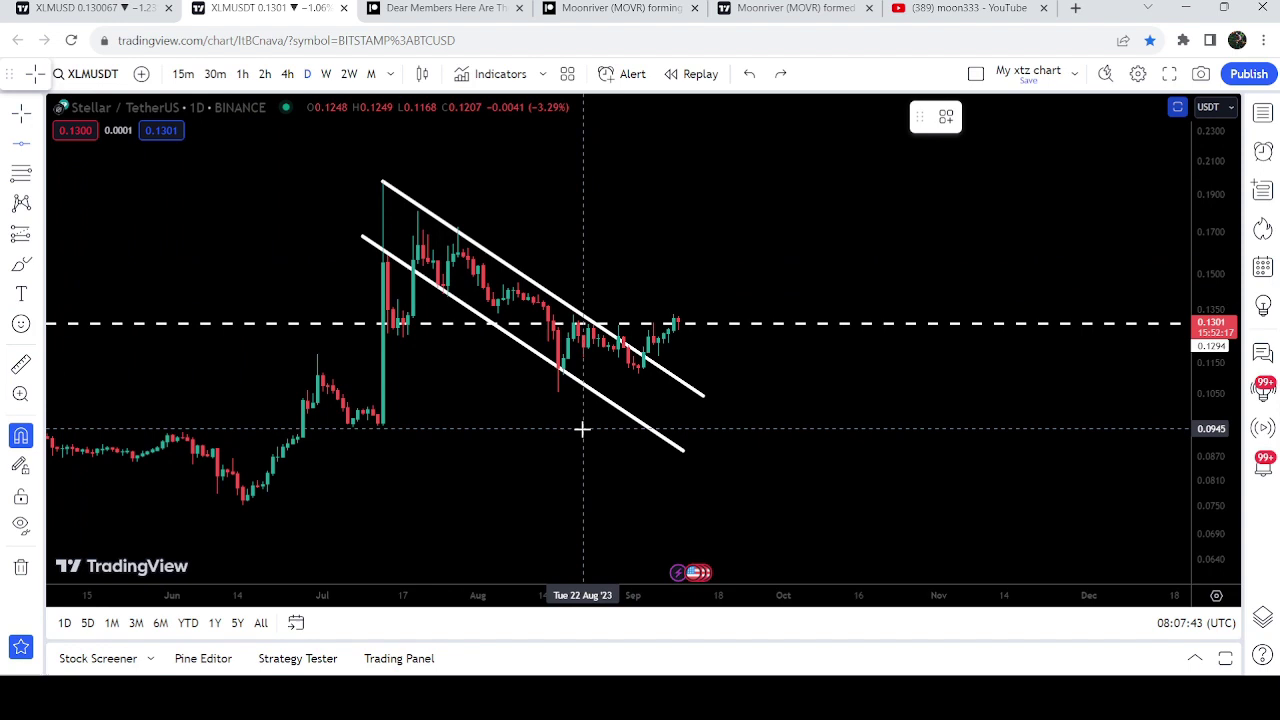
click(638, 375)
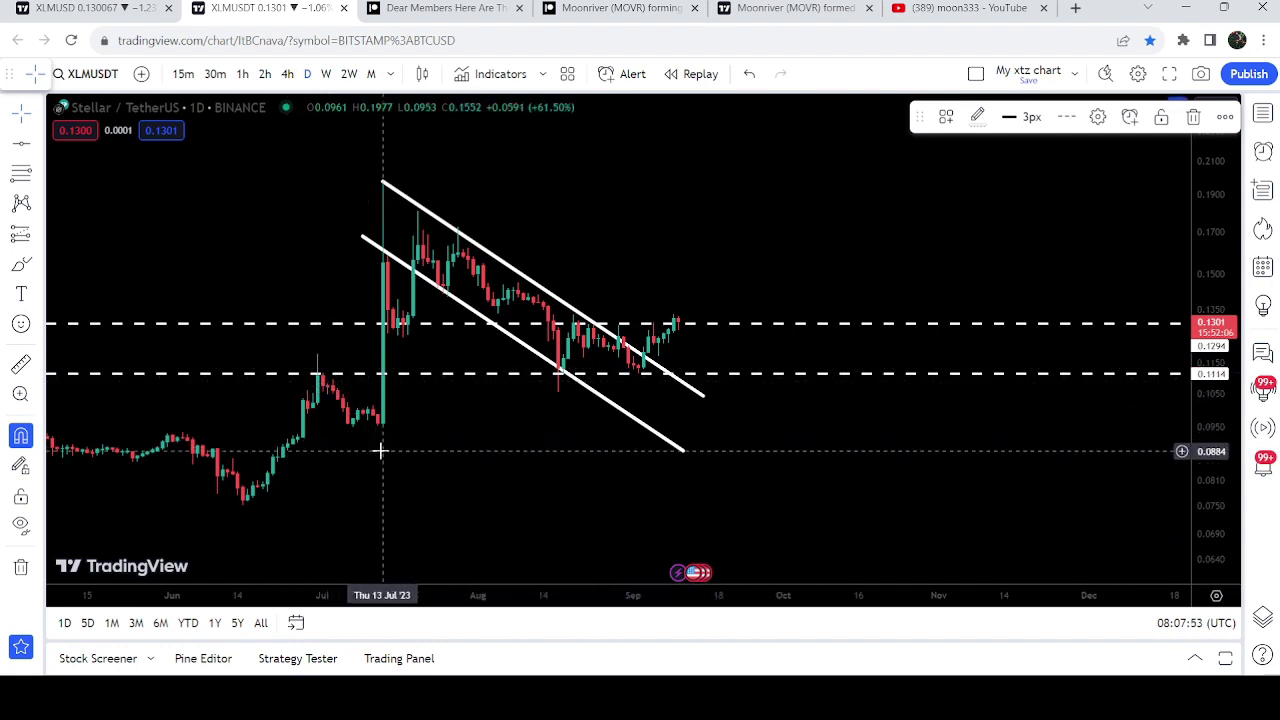
- Recenter the daily chart on the channel breakout, then shift the weekly XLMUSD chart toward 2025
drag(380, 449, 974, 409)
drag(703, 366, 266, 366)
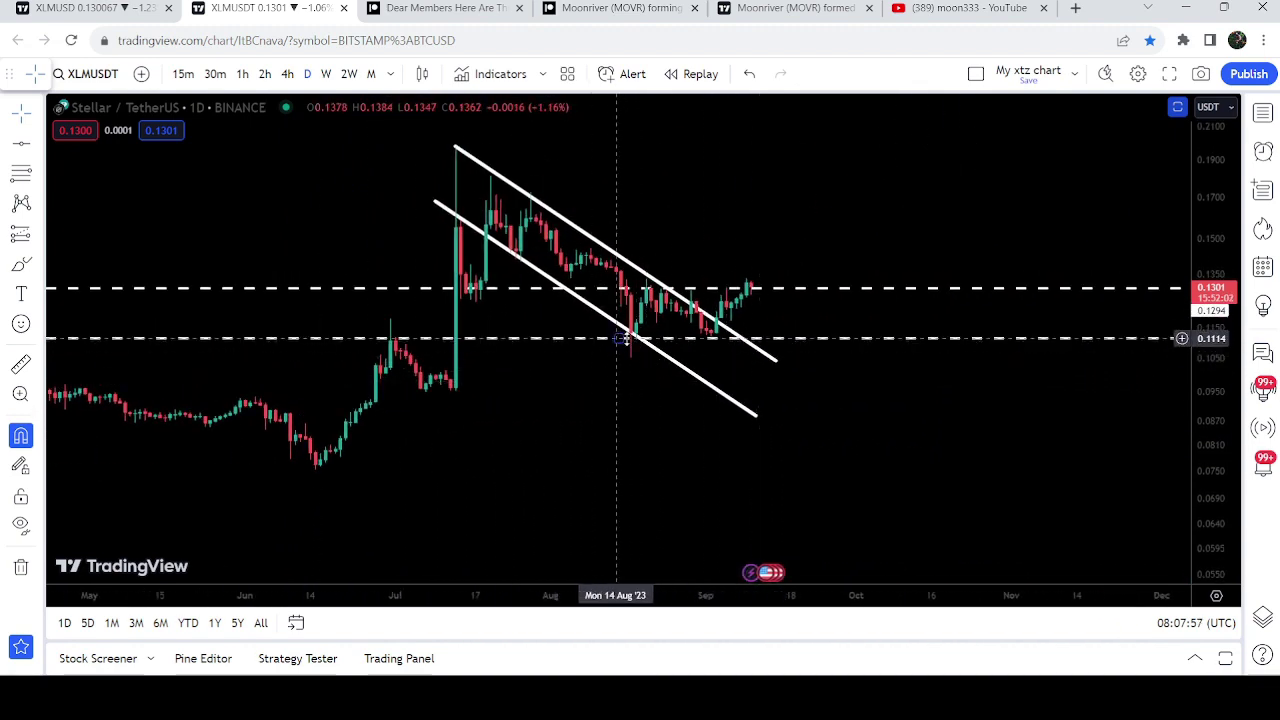
mouse_move(890, 367)
mouse_down()
mouse_move(786, 371)
mouse_move(629, 214)
mouse_move(660, 229)
mouse_up()
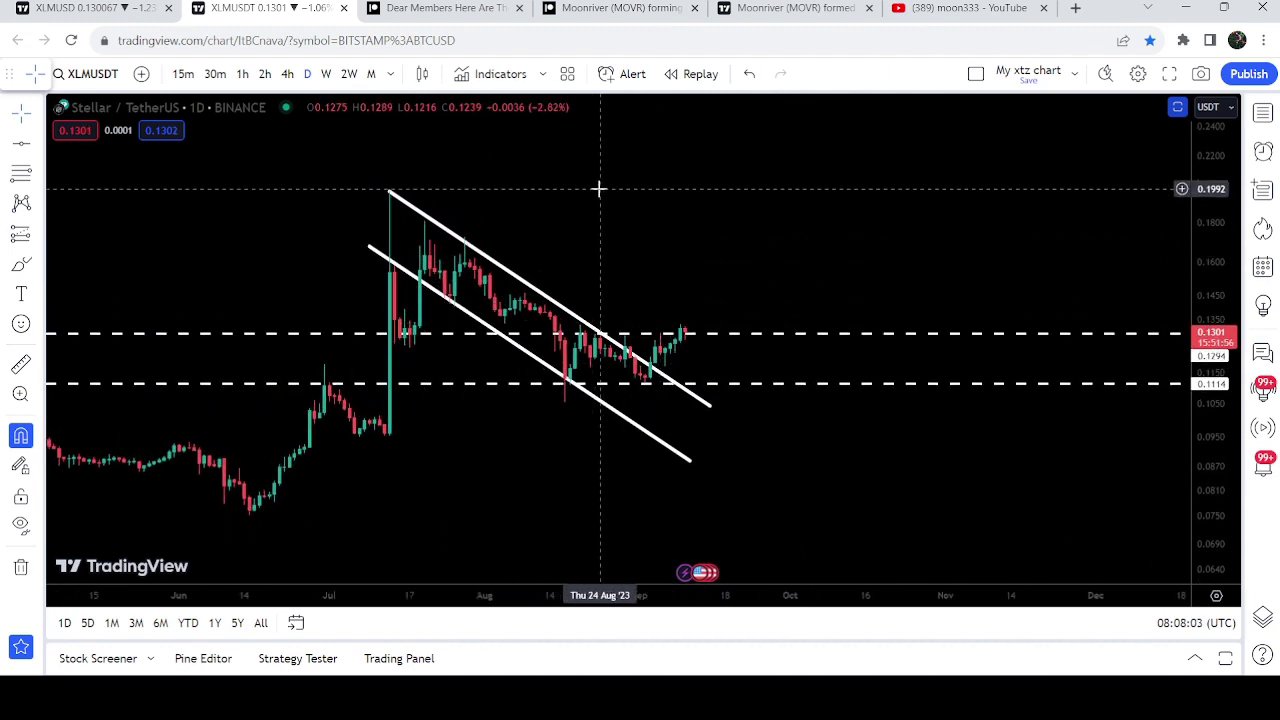
key(ctrl+shift+Tab)
drag(924, 258, 862, 258)
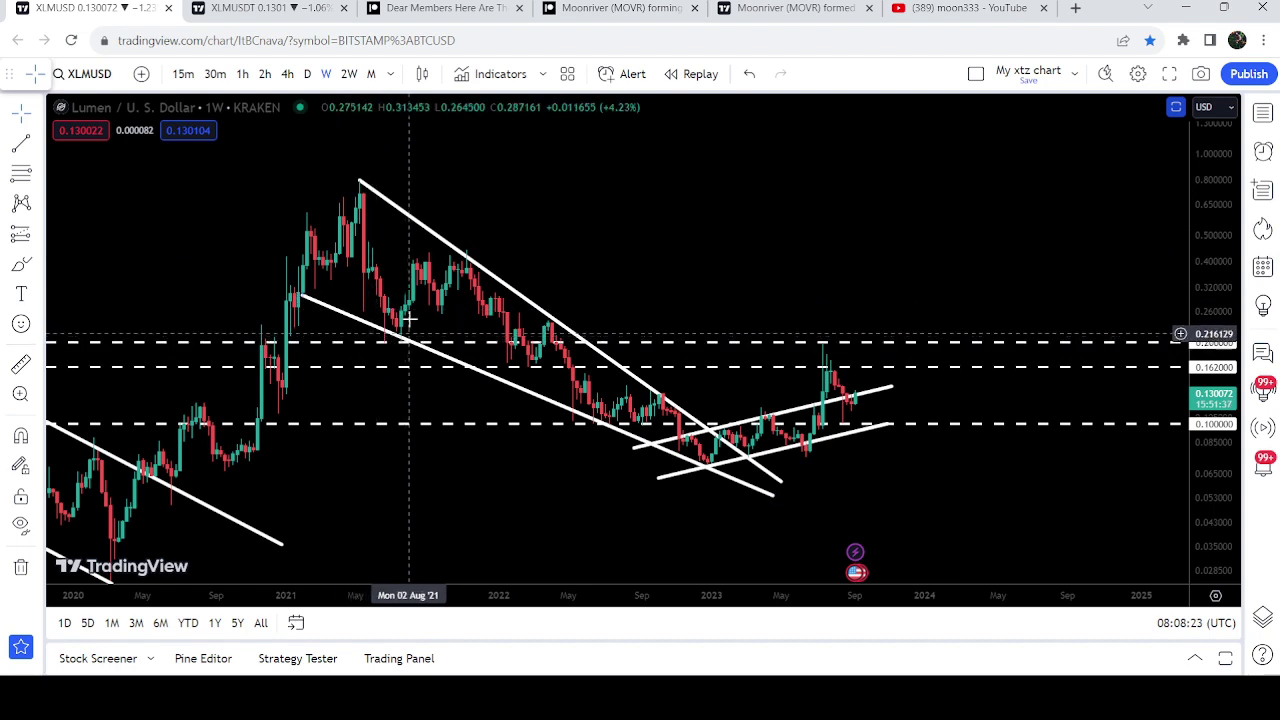
drag(684, 220, 583, 221)
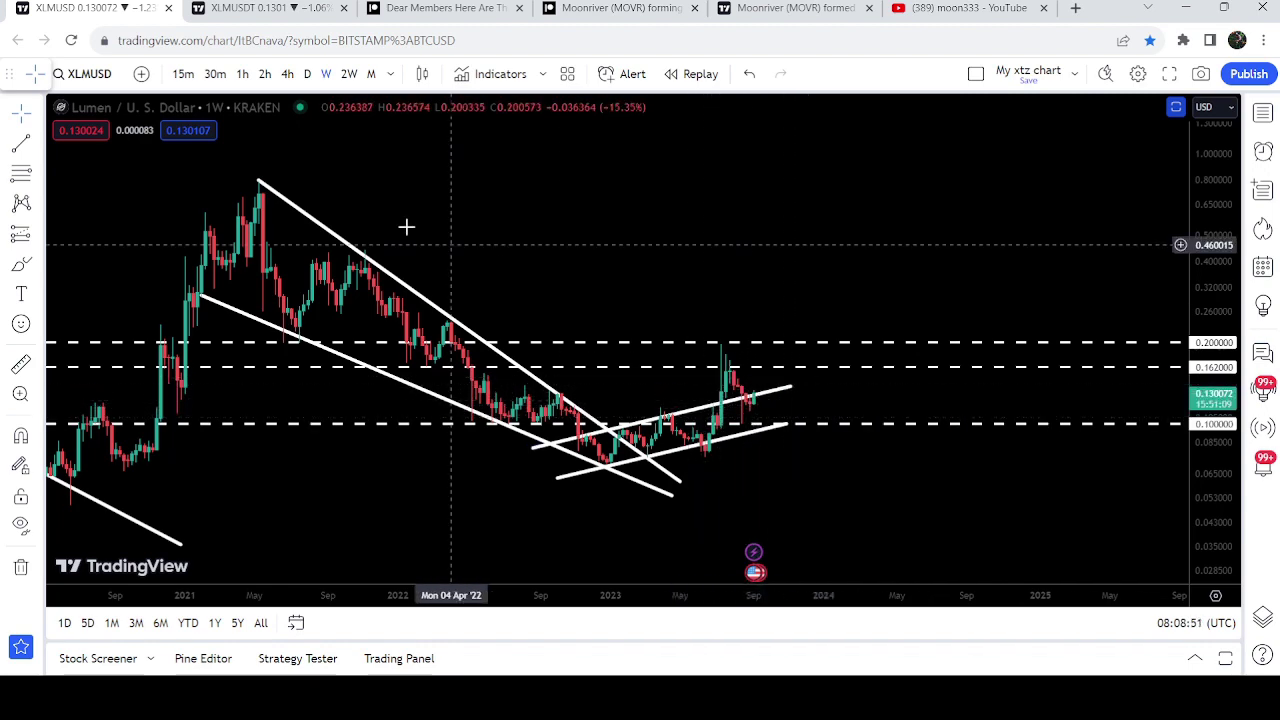
drag(350, 186, 394, 206)
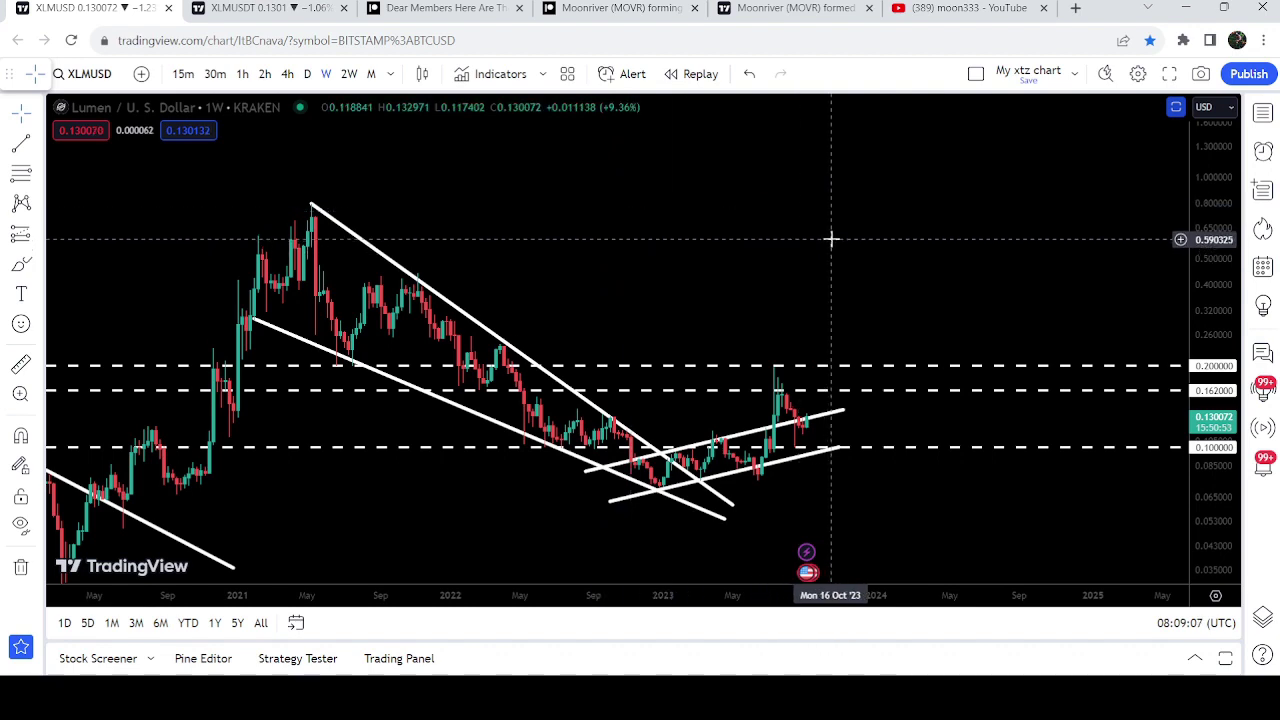
- Scroll the YouTube membership feed down to the Synthetix bullish Gartley post for a 16.50% pump
click(831, 8)
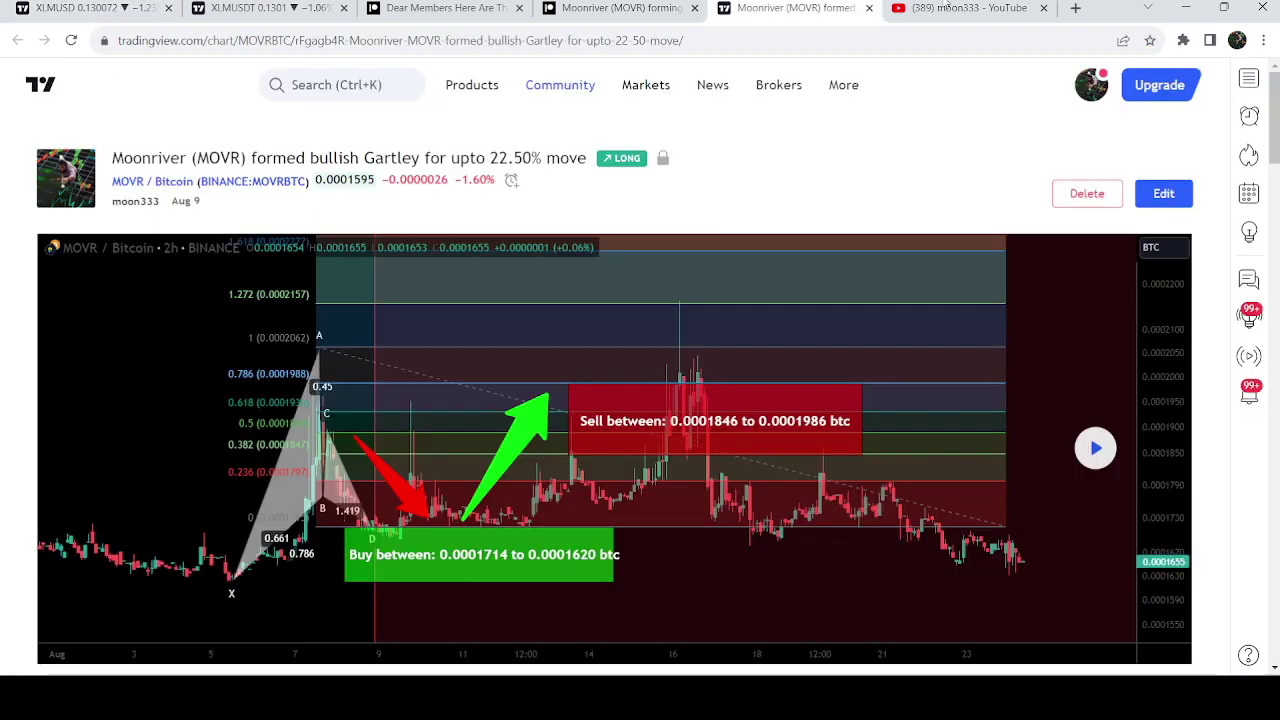
click(920, 8)
scroll(920, 295, down, 1)
scroll(920, 295, down, 6)
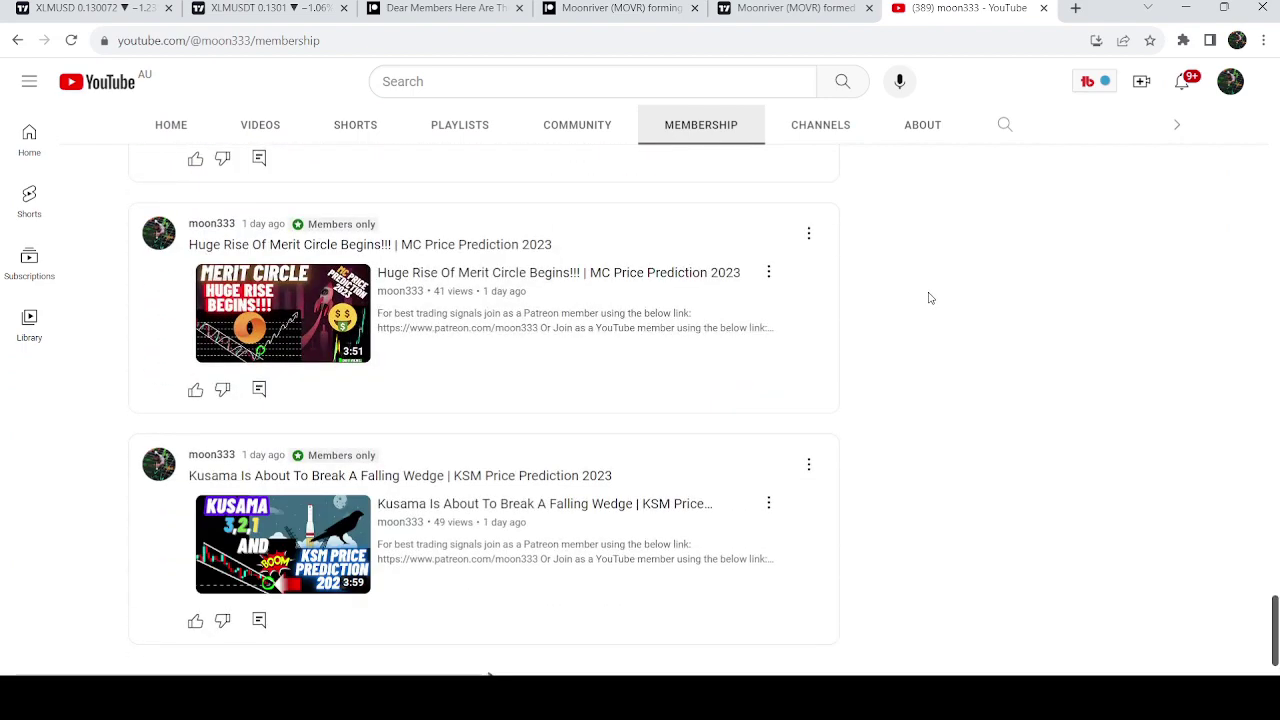
scroll(930, 320, down, 10)
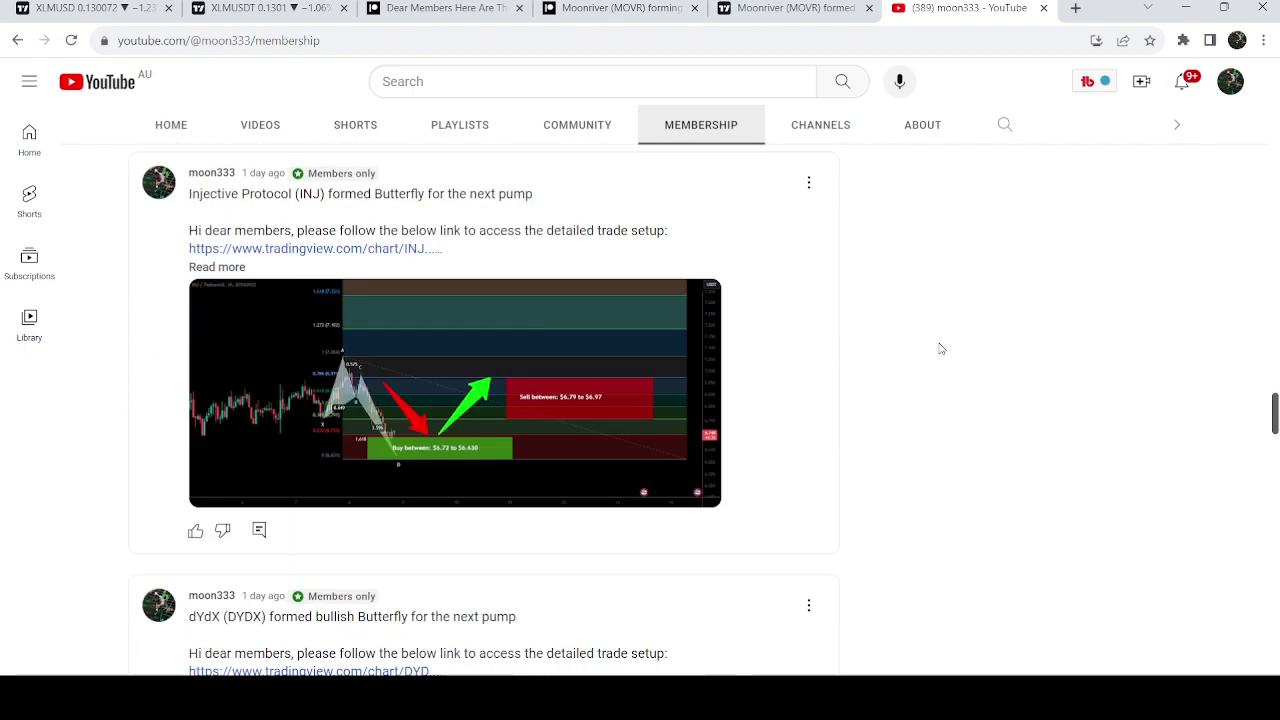
scroll(955, 361, down, 5)
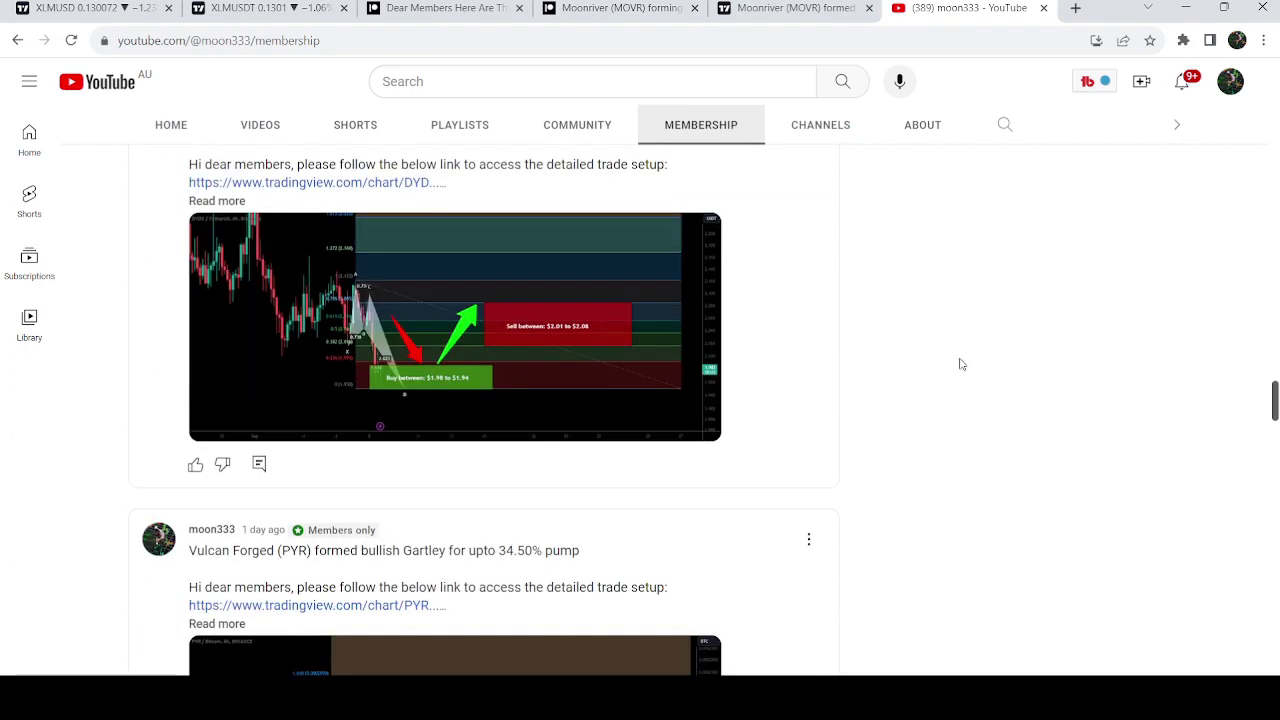
scroll(962, 364, down, 6)
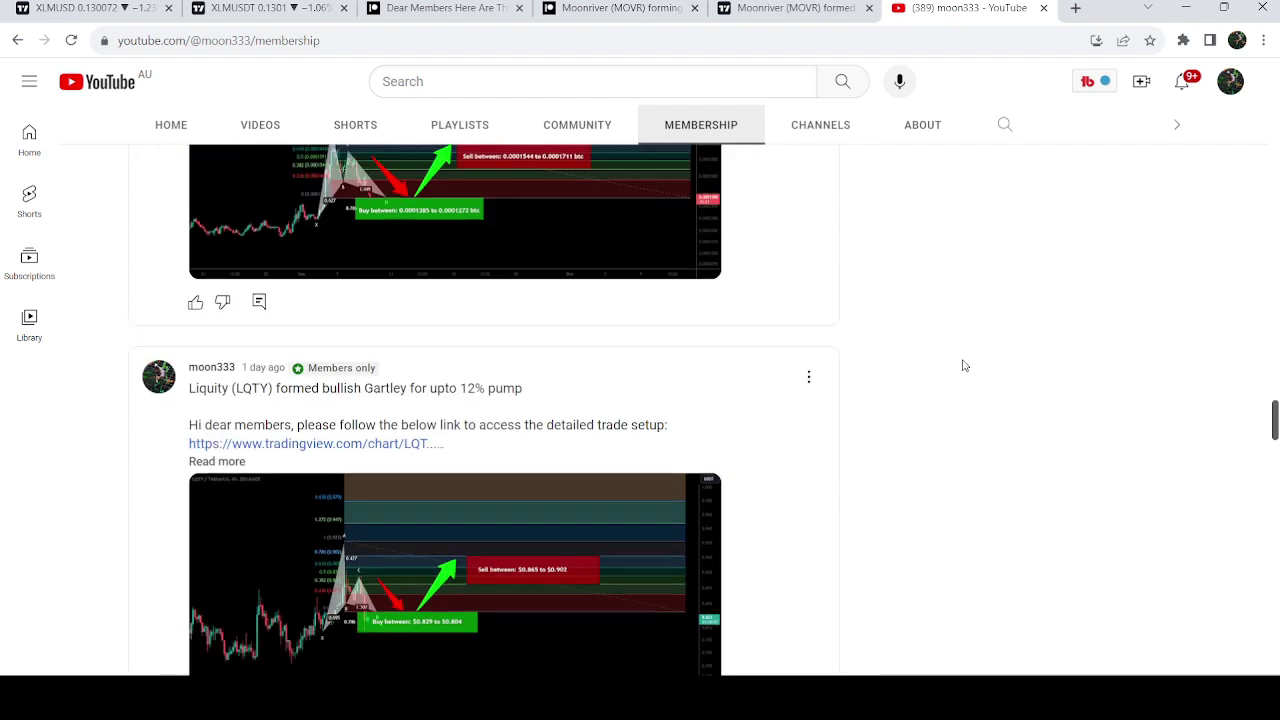
scroll(968, 362, down, 5)
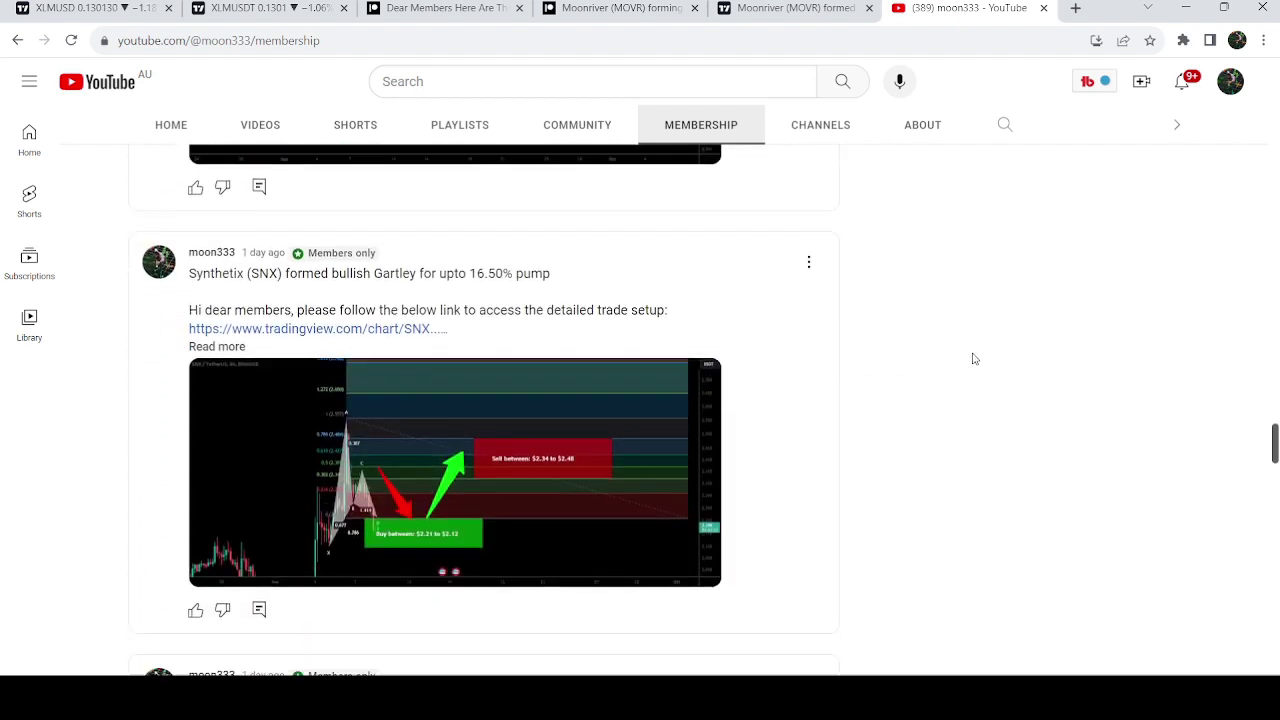